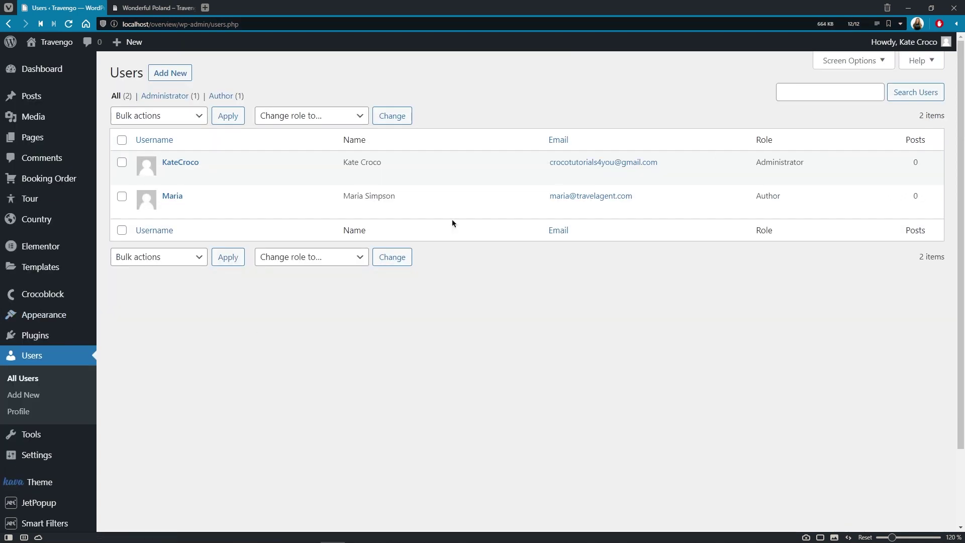
# Step: Open the Users to Tours relation from the JetEngine relations list to view its general settings
pyautogui.scroll(-3, 447, 206)
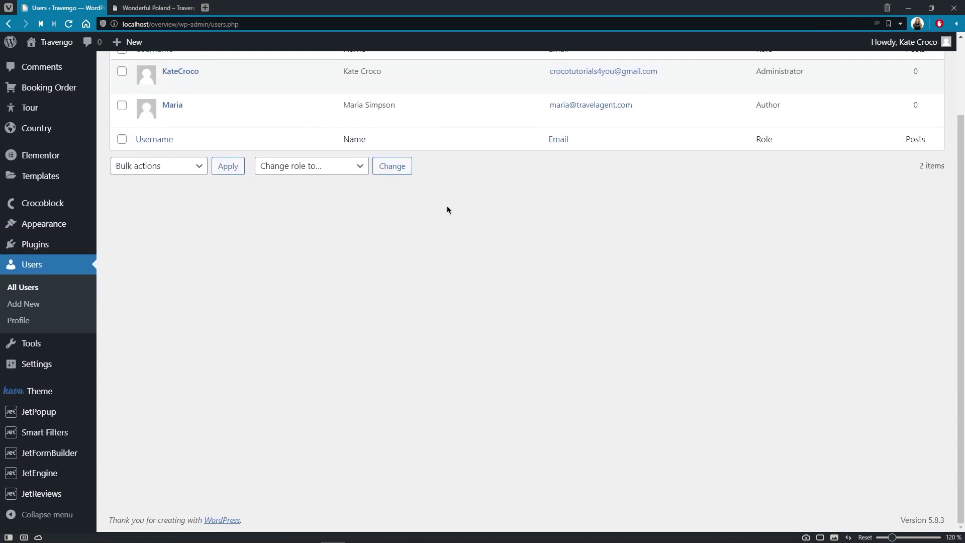
pyautogui.moveTo(75, 472)
pyautogui.click(124, 421)
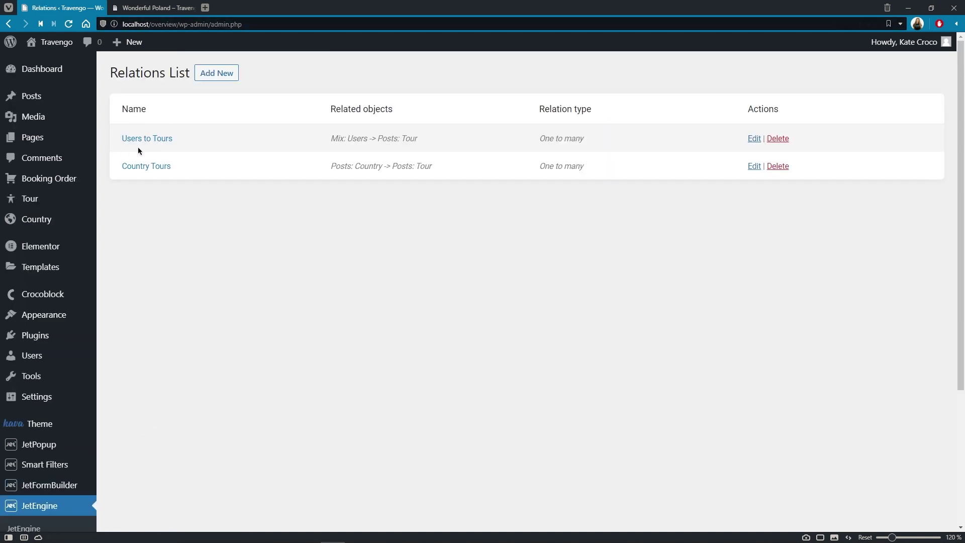
pyautogui.click(170, 133)
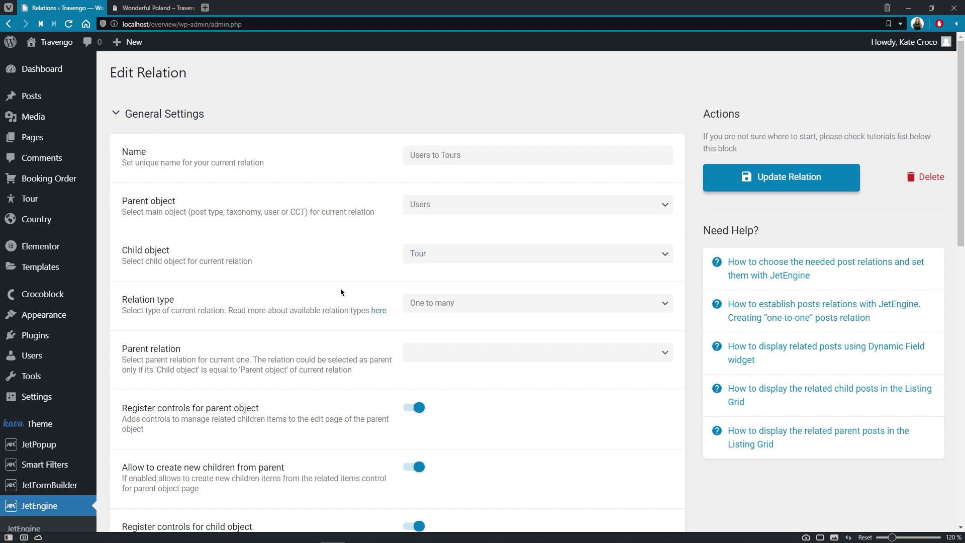
# Step: Open the administrator's user profile and view its Tour Management section
pyautogui.click(100, 353)
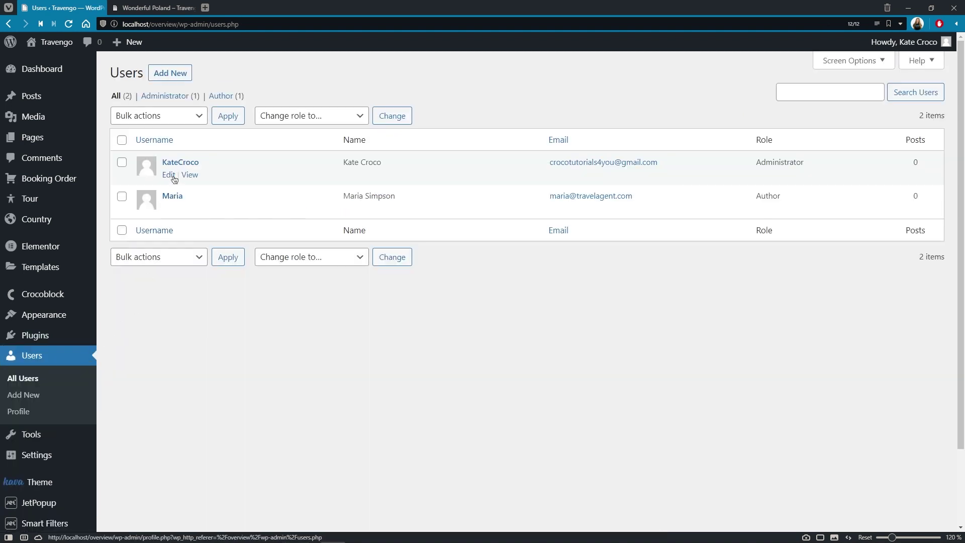
pyautogui.click(162, 173)
pyautogui.scroll(-12, 200, 179)
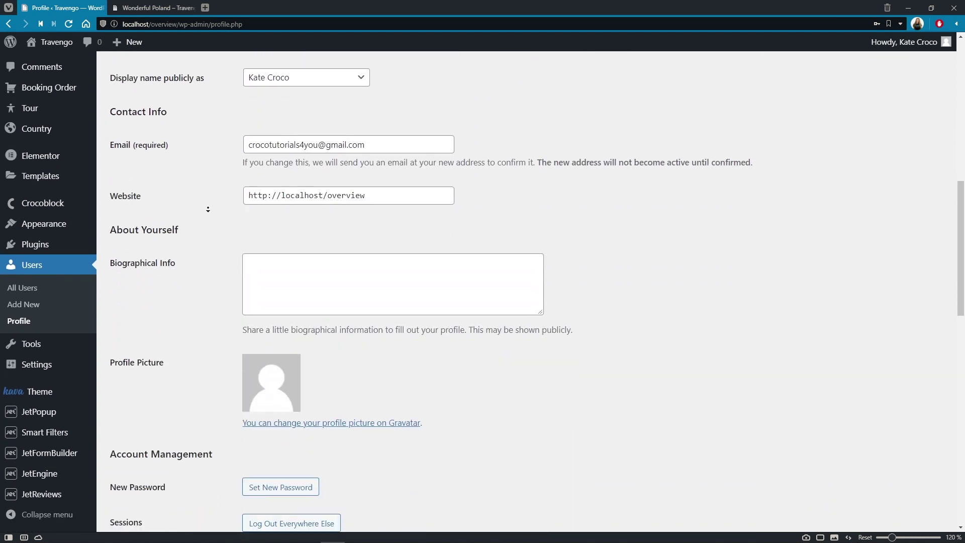
pyautogui.scroll(-5, 208, 209)
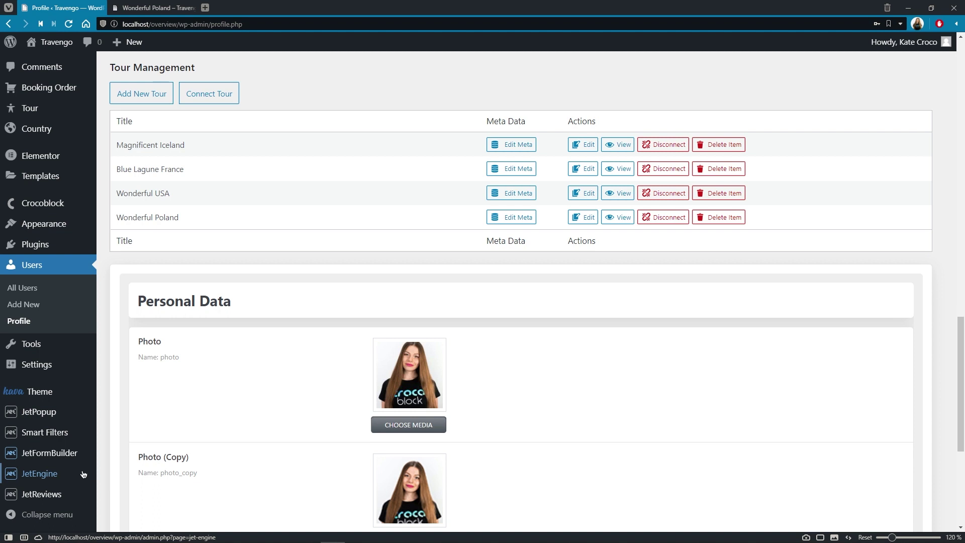
# Step: Open the Tours by Agents query in the JetEngine Query Builder and view its general Posts Query settings
pyautogui.click(147, 480)
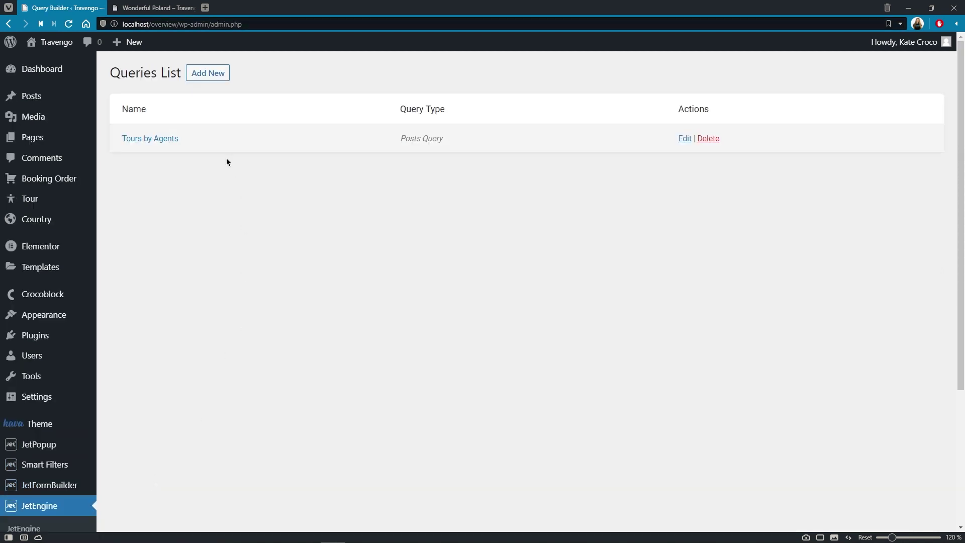
pyautogui.click(150, 139)
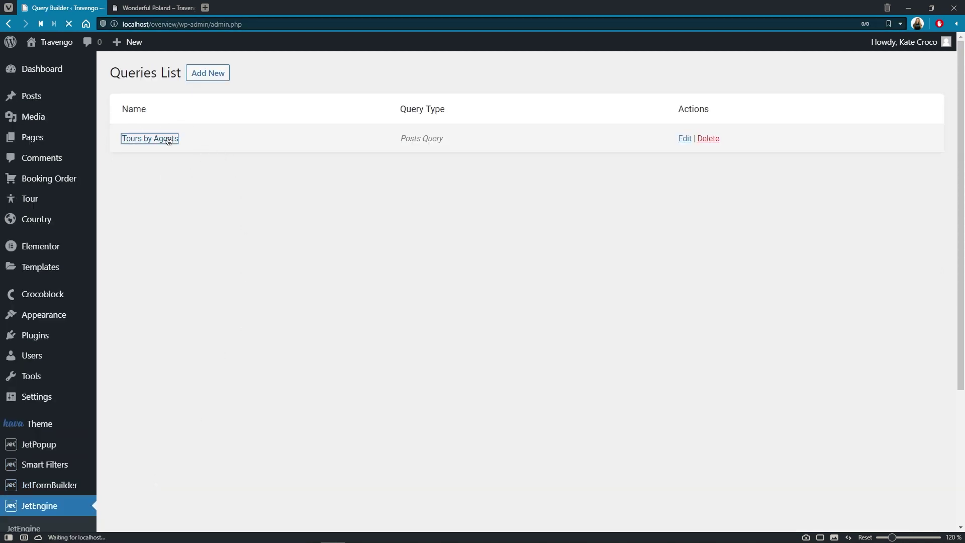
pyautogui.scroll(-1, 167, 165)
pyautogui.scroll(-3, 168, 166)
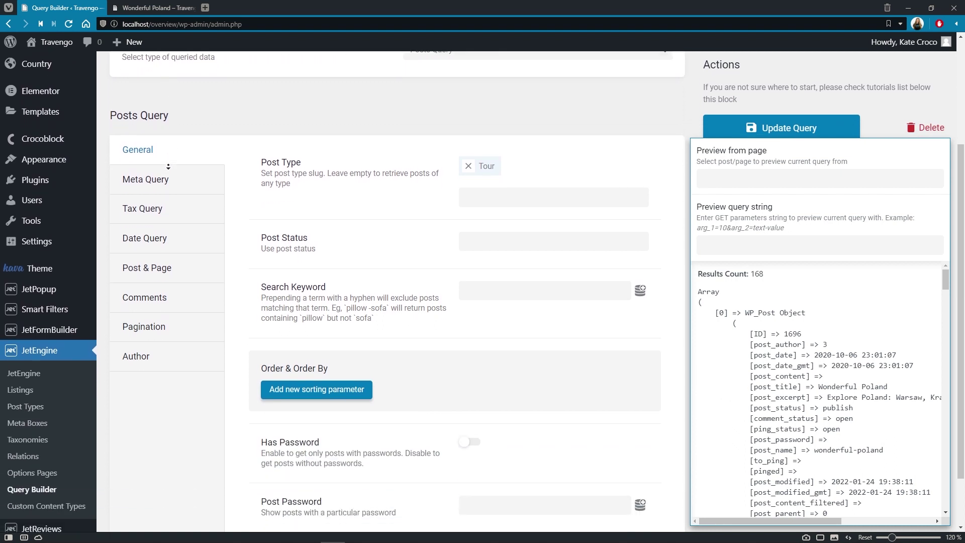
# Step: Open the Listing Tours listing template in Elementor, then view the Wonderful Poland tour page
pyautogui.click(20, 353)
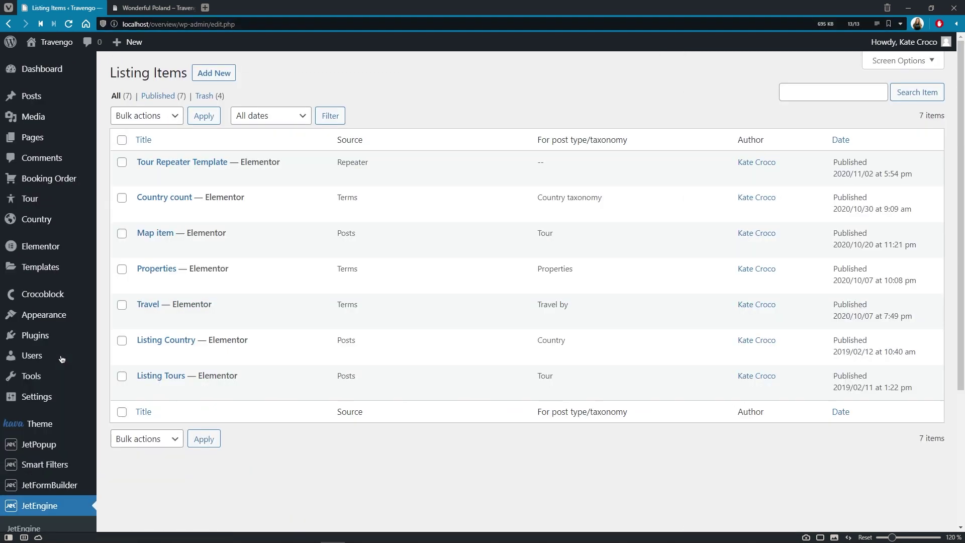
pyautogui.click(267, 397)
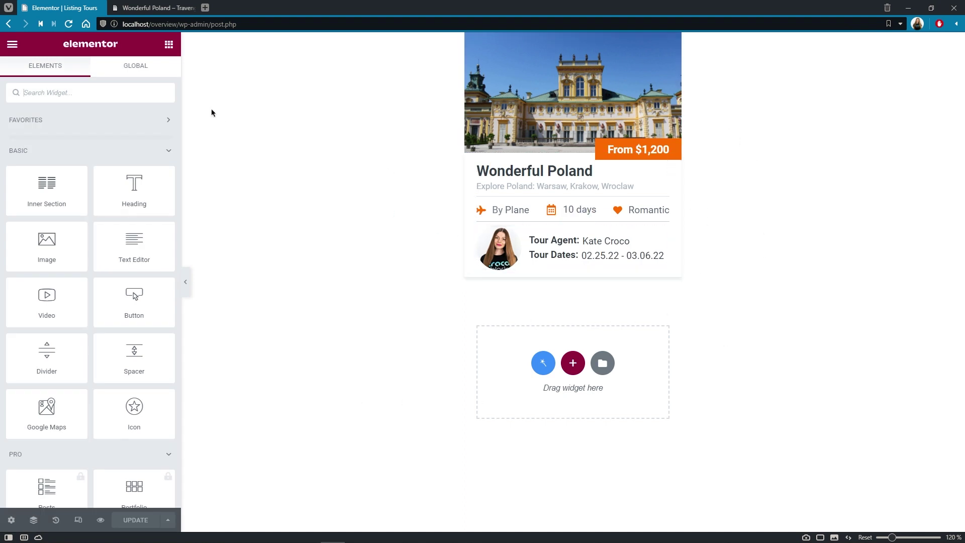
pyautogui.click(162, 15)
pyautogui.middleClick(887, 168)
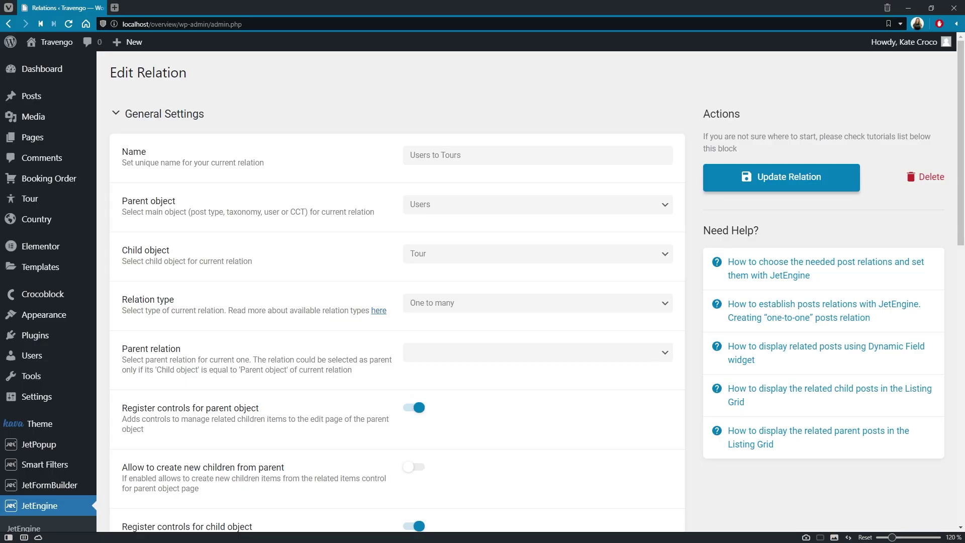
# Step: Examine the Users to Tours relation's control registration options, object labels and meta fields section
pyautogui.scroll(-2, 397, 287)
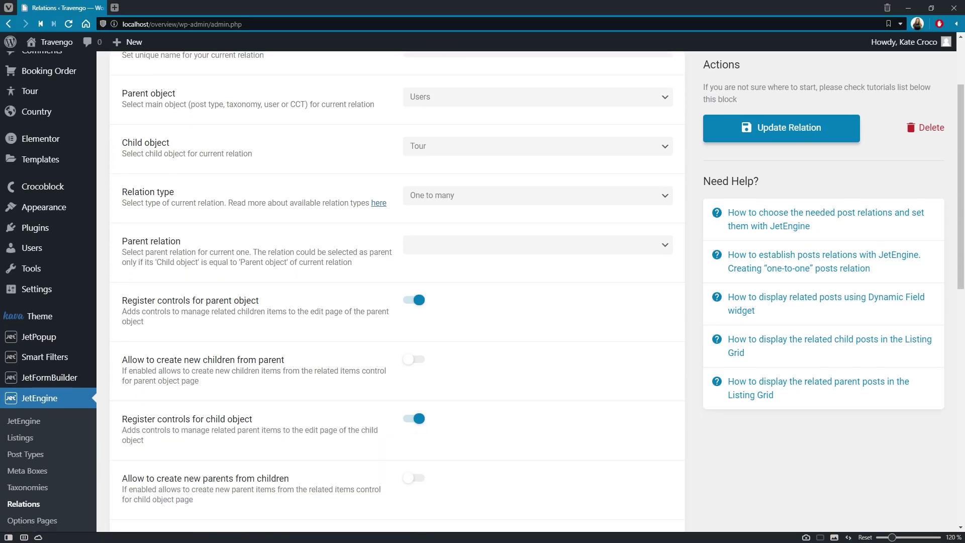
pyautogui.scroll(-5, 397, 287)
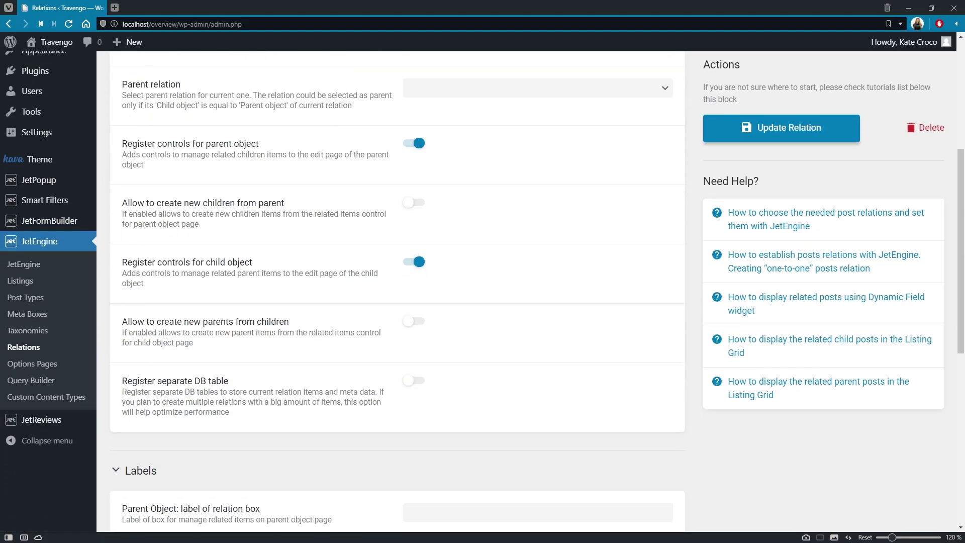
pyautogui.scroll(-5, 397, 286)
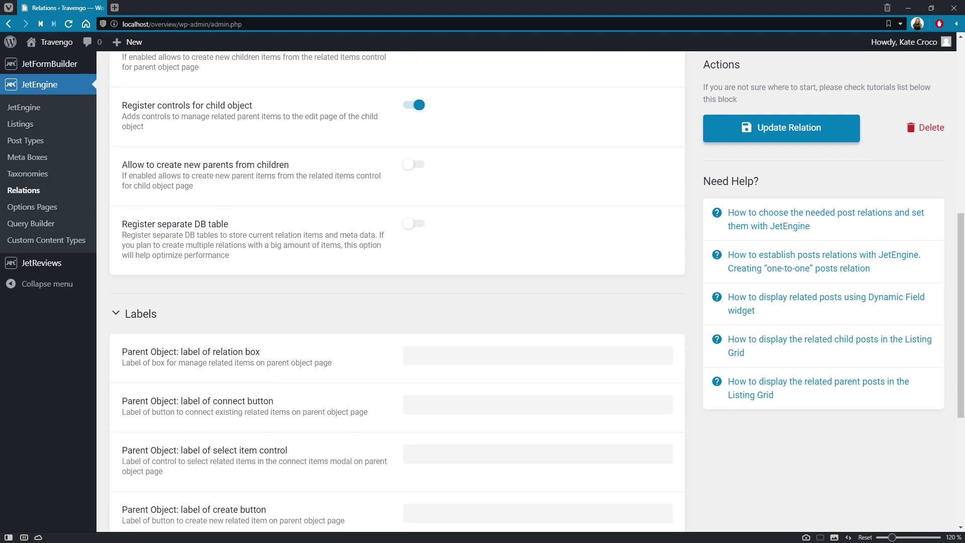
pyautogui.scroll(-5, 396, 286)
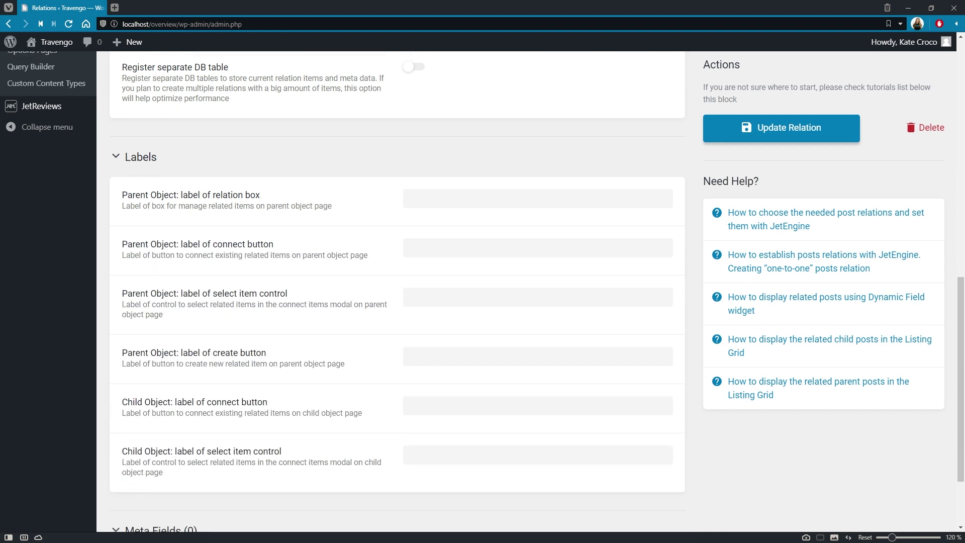
pyautogui.scroll(-3, 396, 286)
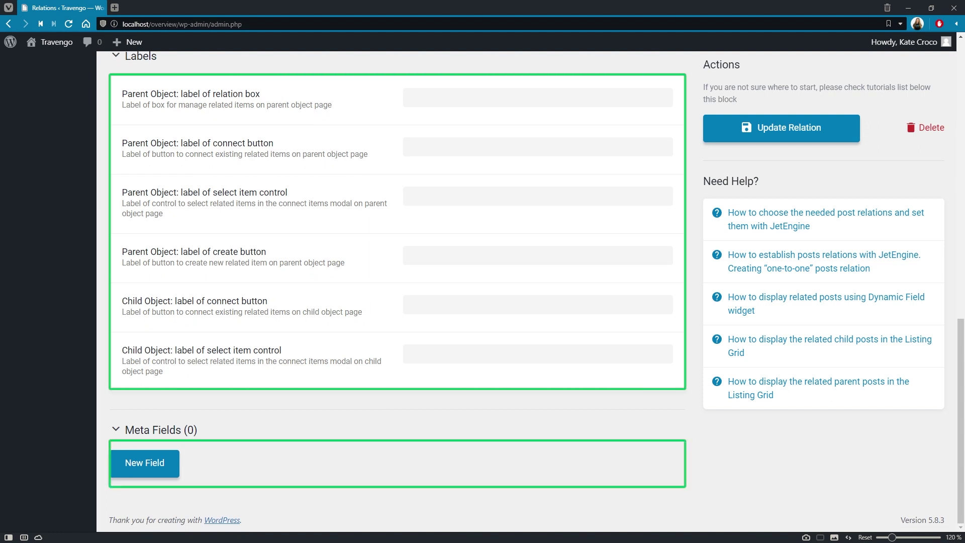
pyautogui.scroll(4, 397, 286)
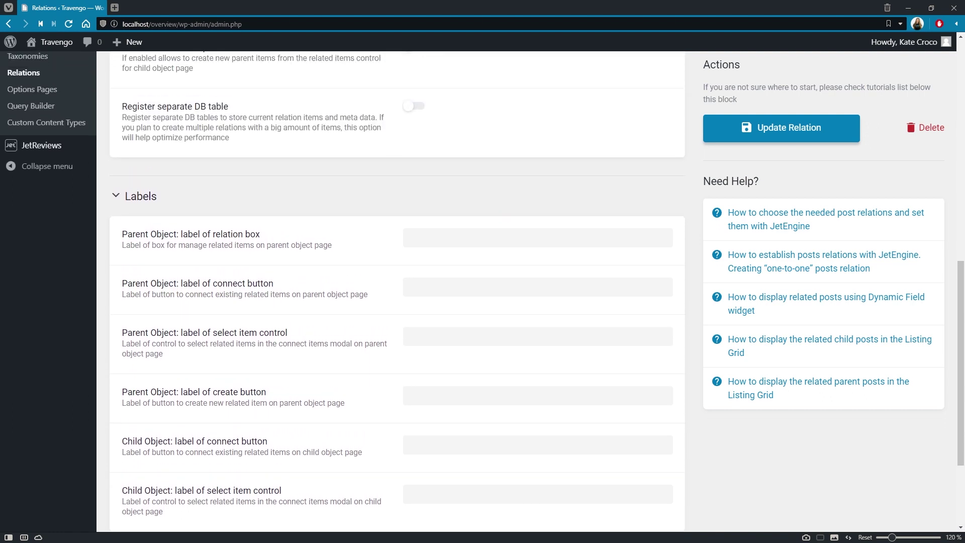
pyautogui.scroll(5, 397, 286)
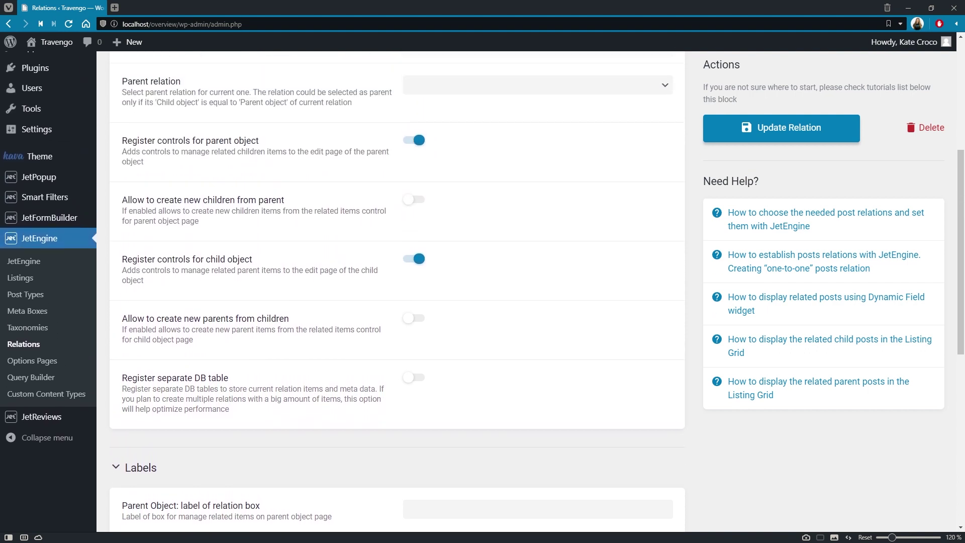
pyautogui.scroll(2, 397, 286)
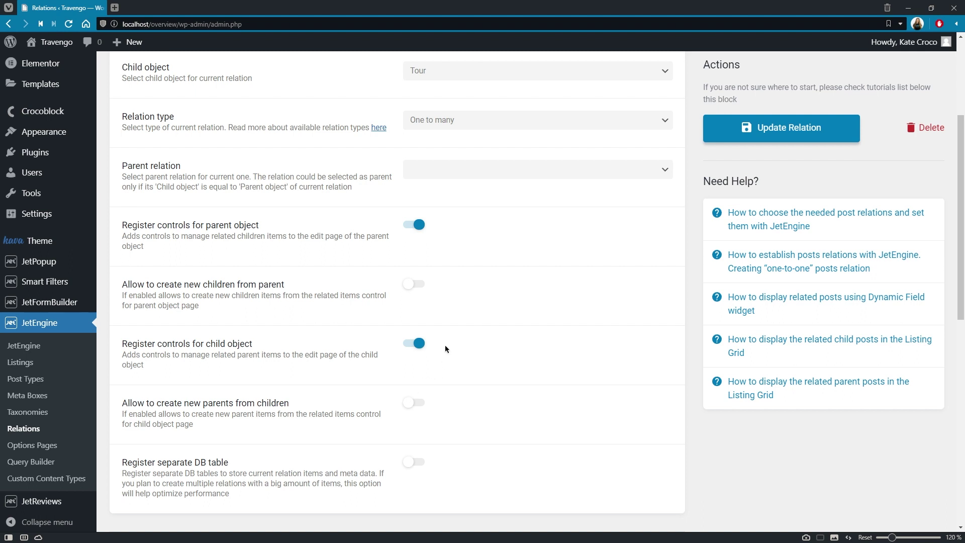
# Step: Allow creating new children from parent and new parents from children, and register a separate DB table for the relation
pyautogui.click(422, 288)
pyautogui.click(423, 403)
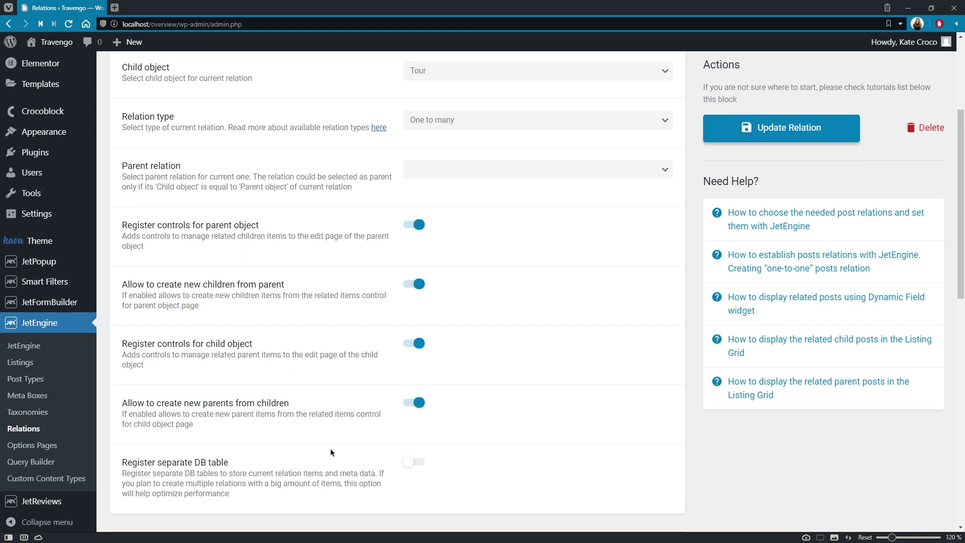
pyautogui.click(421, 463)
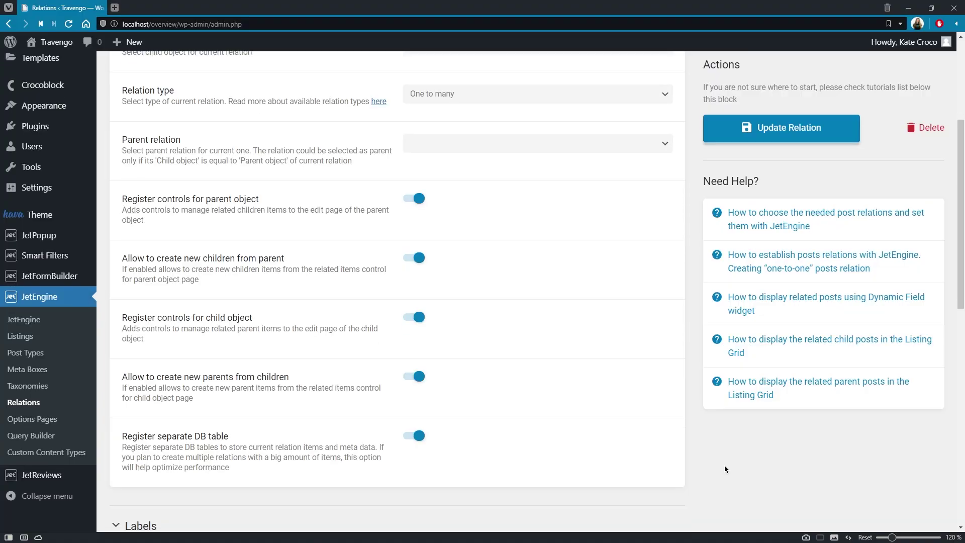
# Step: Set the relation box label to "Tours Management" for the parent object and "Tour Organizer" for the child object
pyautogui.scroll(-2, 725, 465)
pyautogui.scroll(-5, 724, 467)
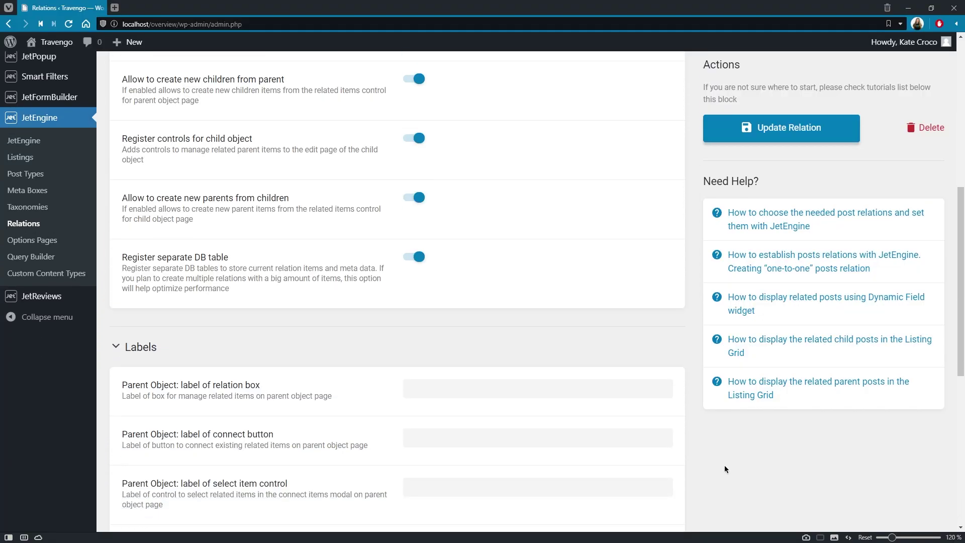
pyautogui.scroll(-3, 724, 468)
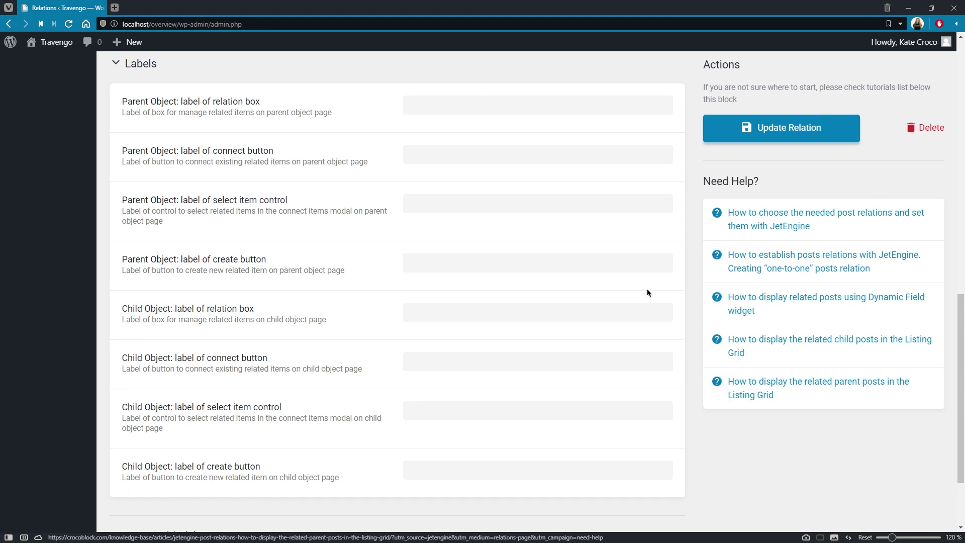
pyautogui.click(512, 204)
pyautogui.click(513, 159)
pyautogui.click(512, 106)
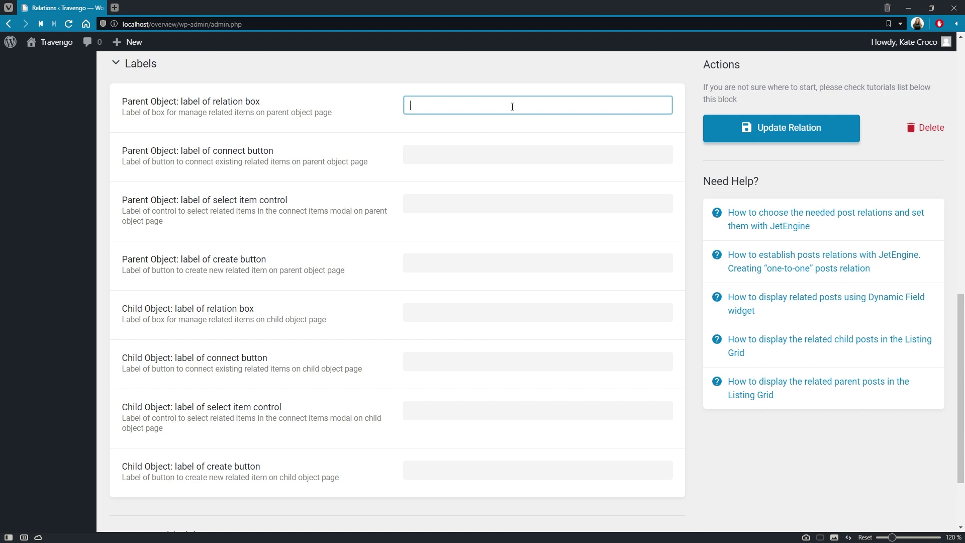
pyautogui.write('Tours Management')
pyautogui.click(537, 313)
pyautogui.write('Tour Organizer')
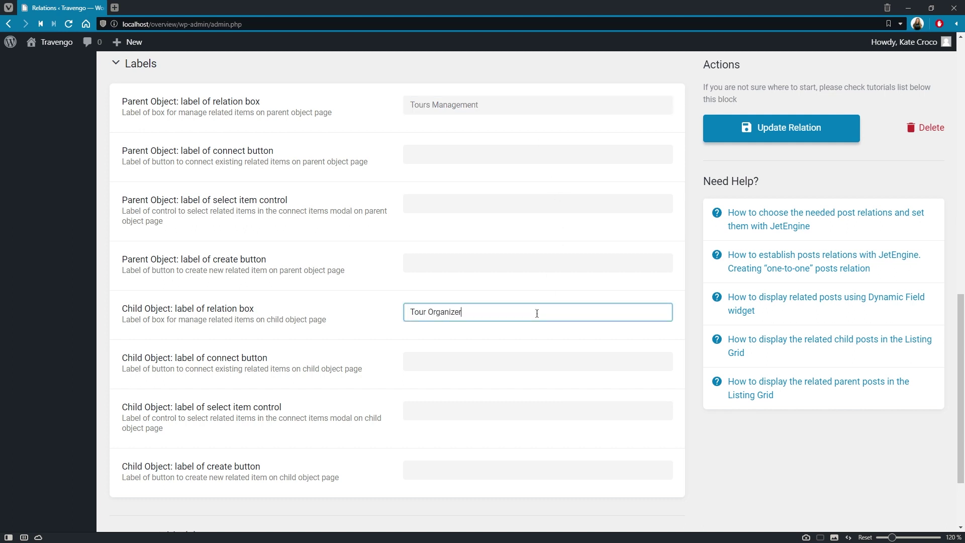
pyautogui.click(691, 320)
# Step: Add a text meta field labelled "Tour Dates" to the relation and save the relation
pyautogui.scroll(-2, 691, 316)
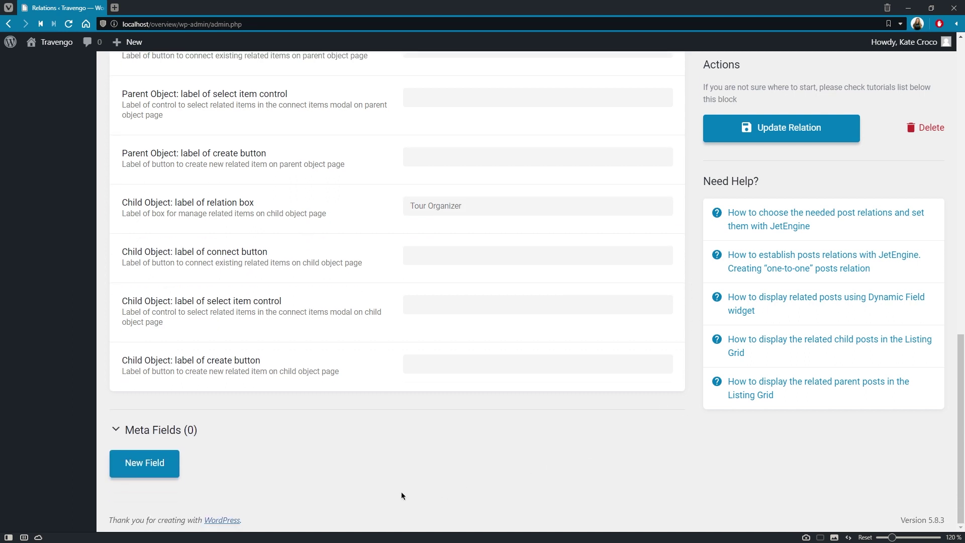
pyautogui.click(152, 472)
pyautogui.scroll(-5, 152, 467)
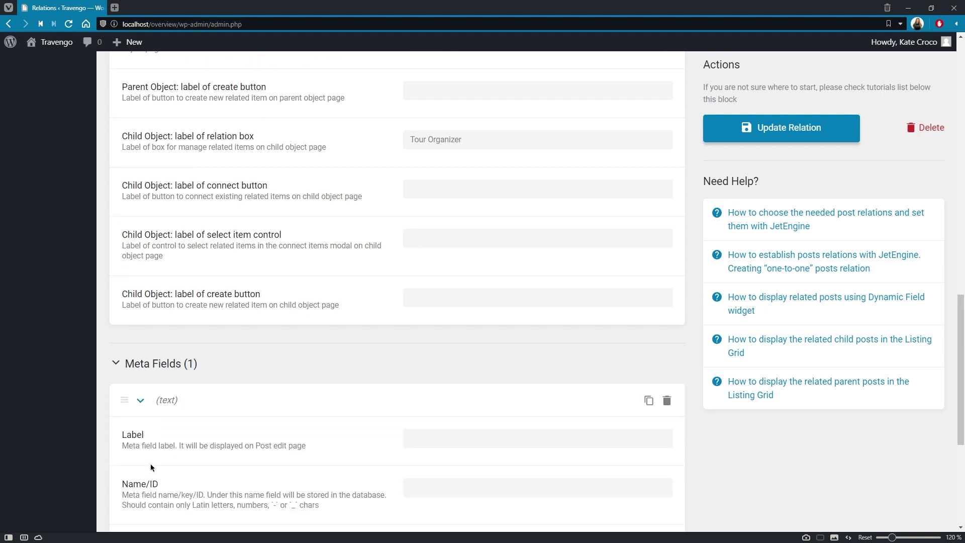
pyautogui.scroll(-2, 151, 467)
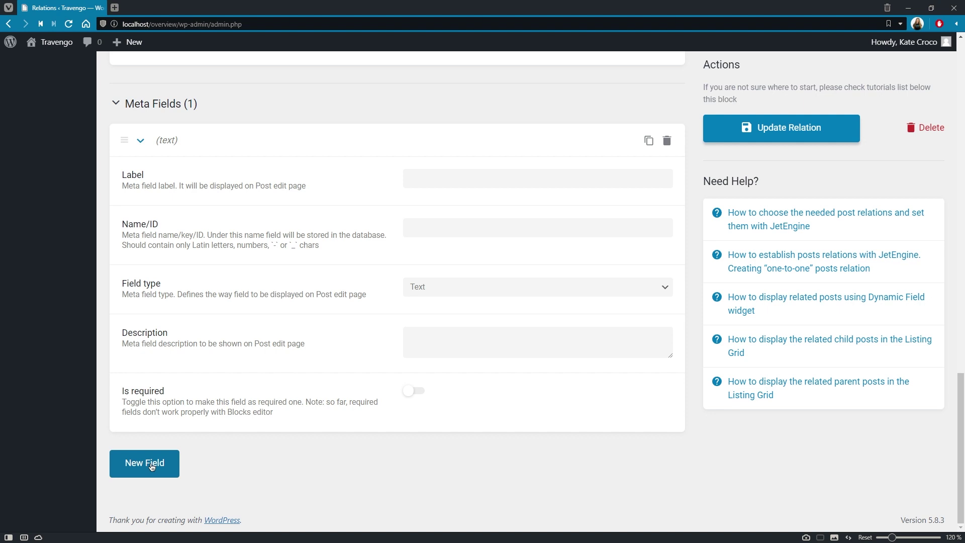
pyautogui.click(669, 288)
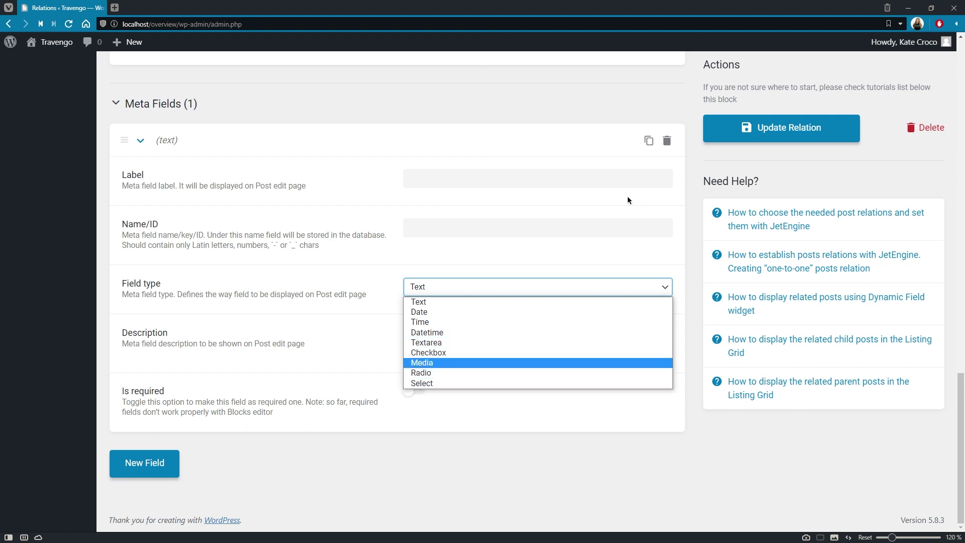
pyautogui.click(613, 184)
pyautogui.write('Tour Dates')
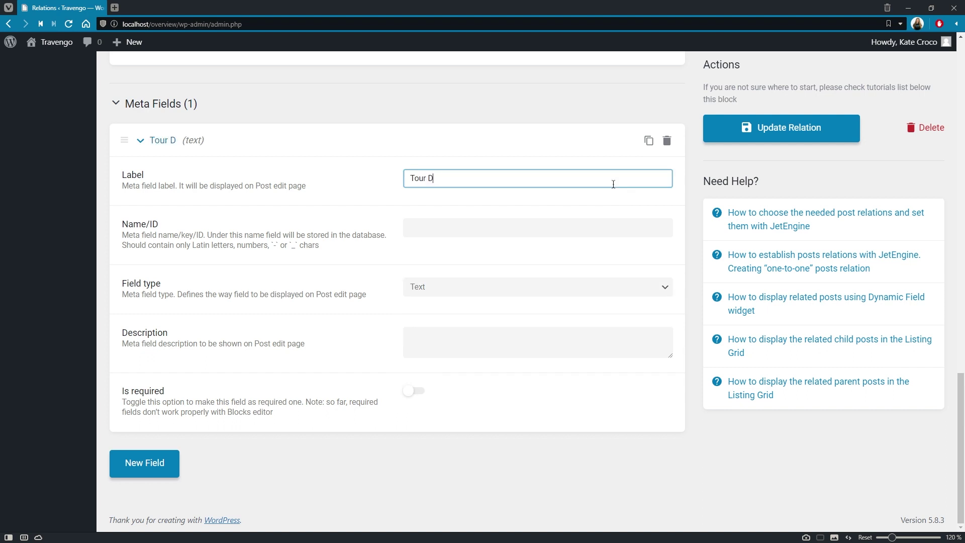
pyautogui.click(644, 207)
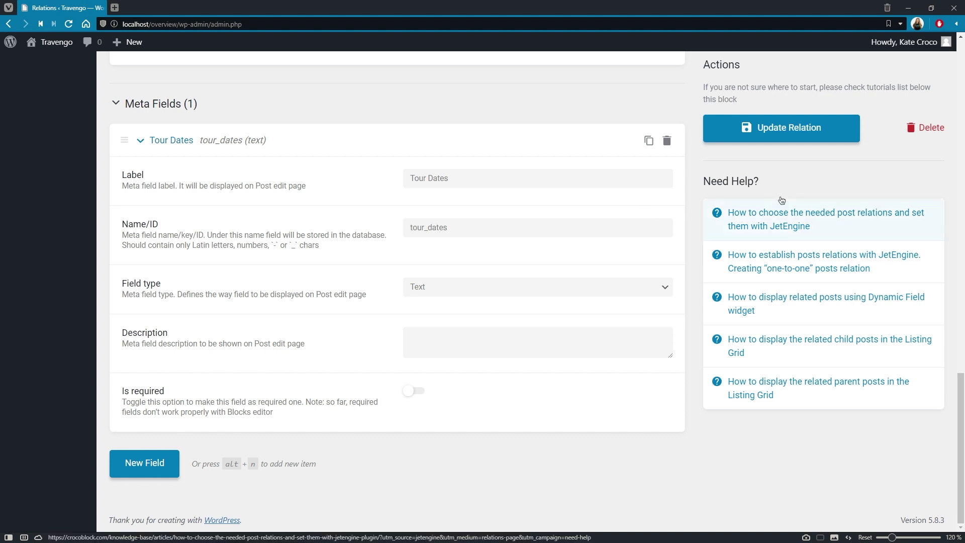
pyautogui.click(831, 139)
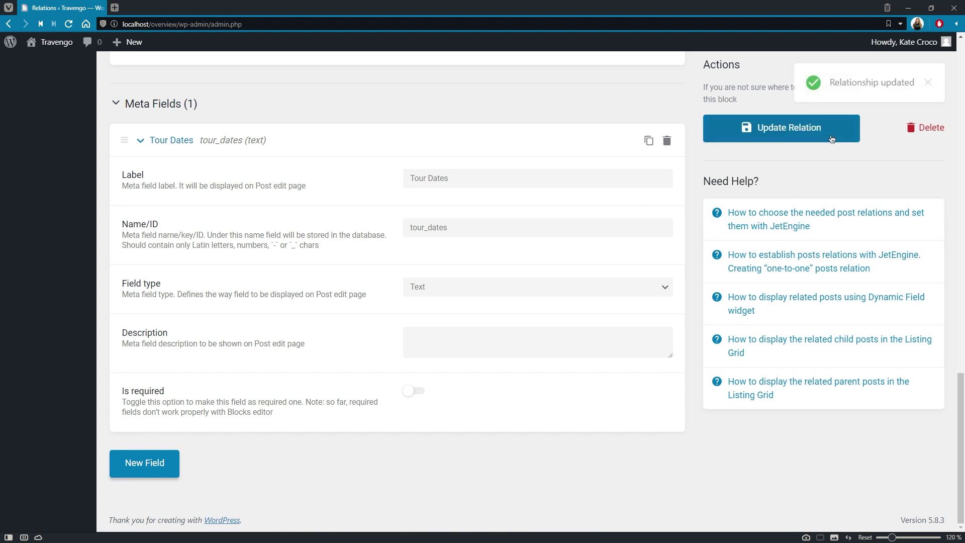